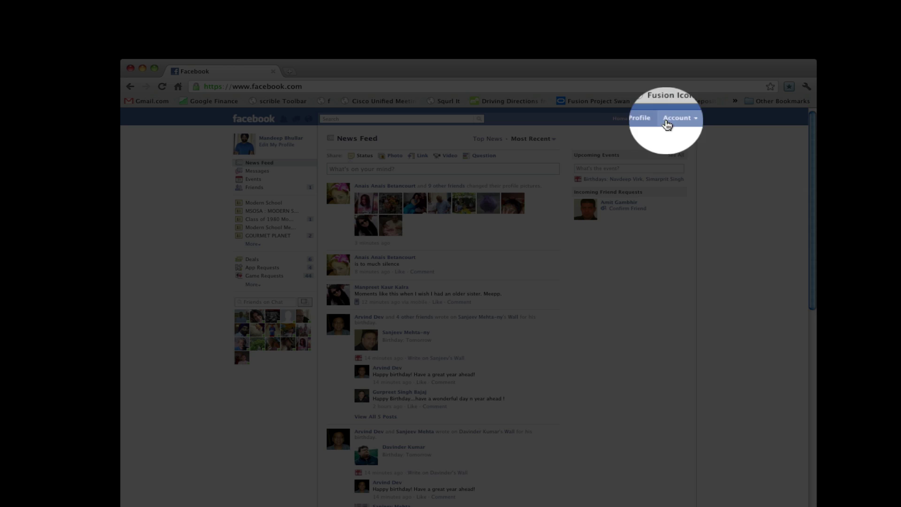
- Open the Security page from Account Settings
{"action": "left_click", "coordinate": [688, 123]}
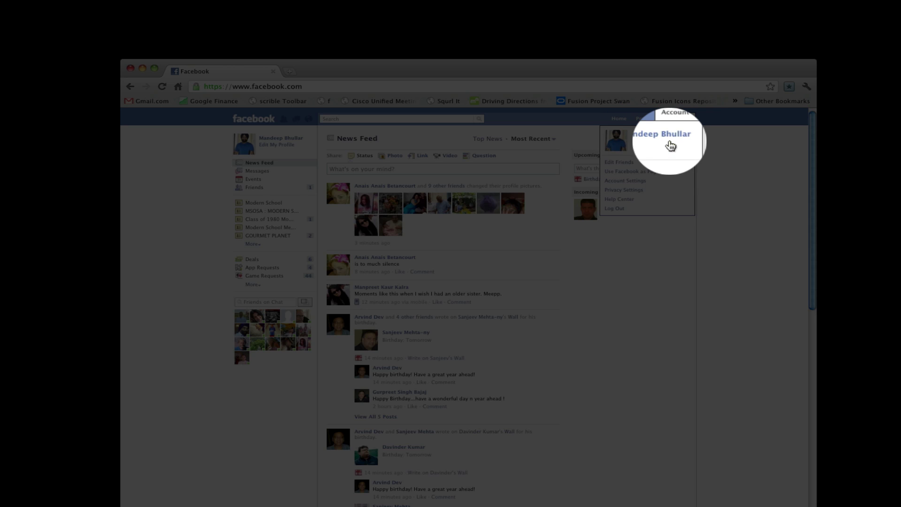
{"action": "left_click", "coordinate": [624, 182]}
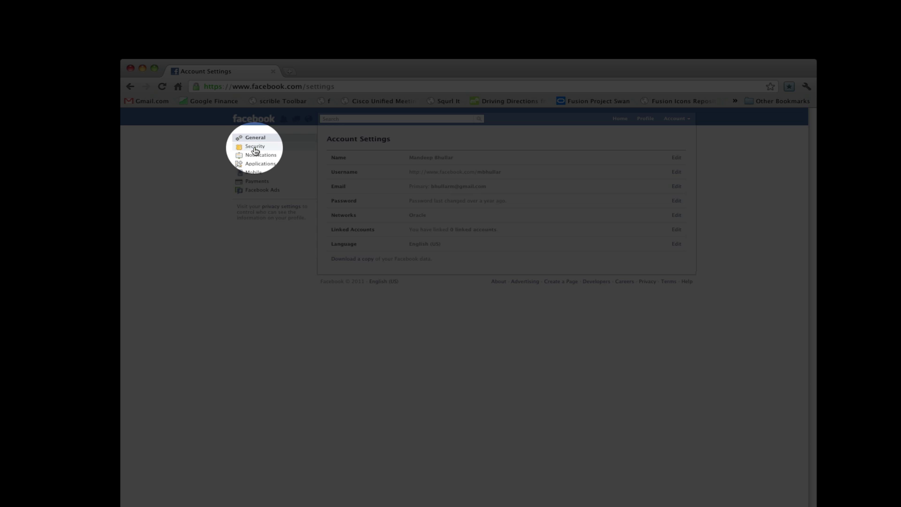
{"action": "left_click", "coordinate": [254, 146]}
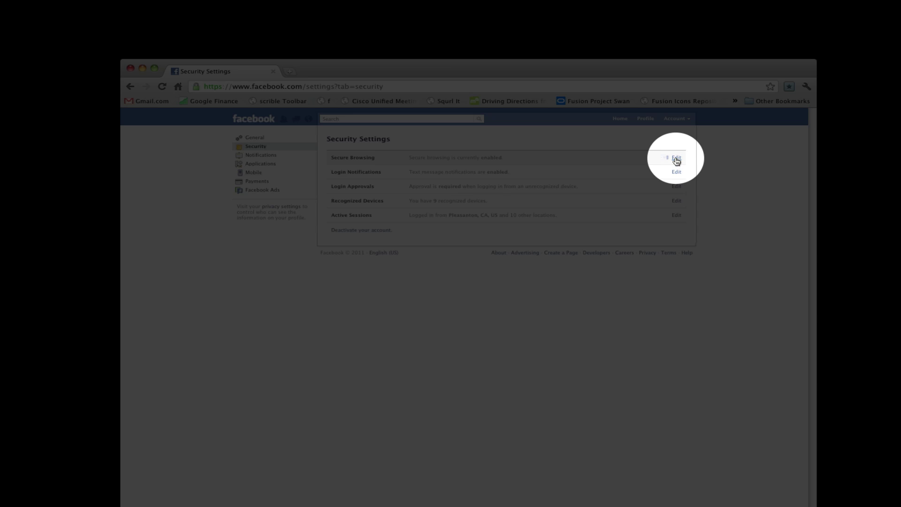
- Open Secure Browsing for editing to browse over https
{"action": "left_click", "coordinate": [676, 160]}
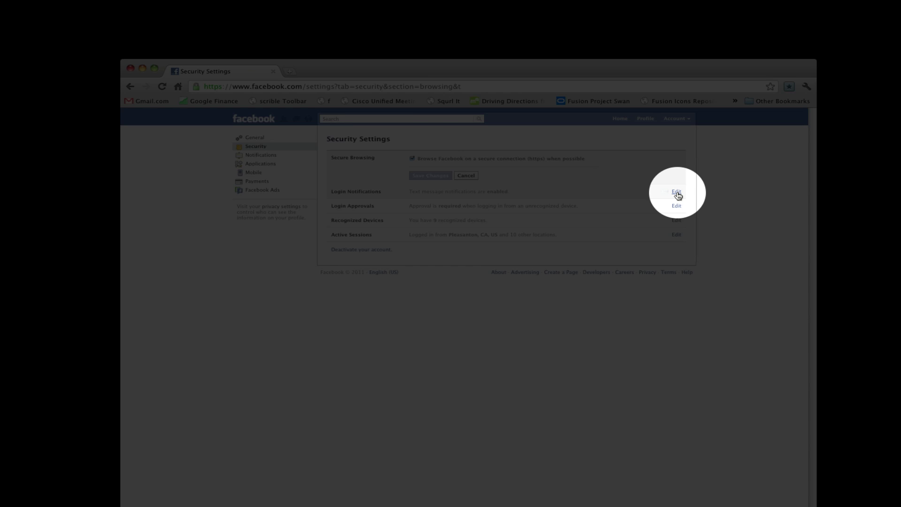
- Open Login Notifications for editing to choose text message delivery
{"action": "left_click", "coordinate": [676, 193]}
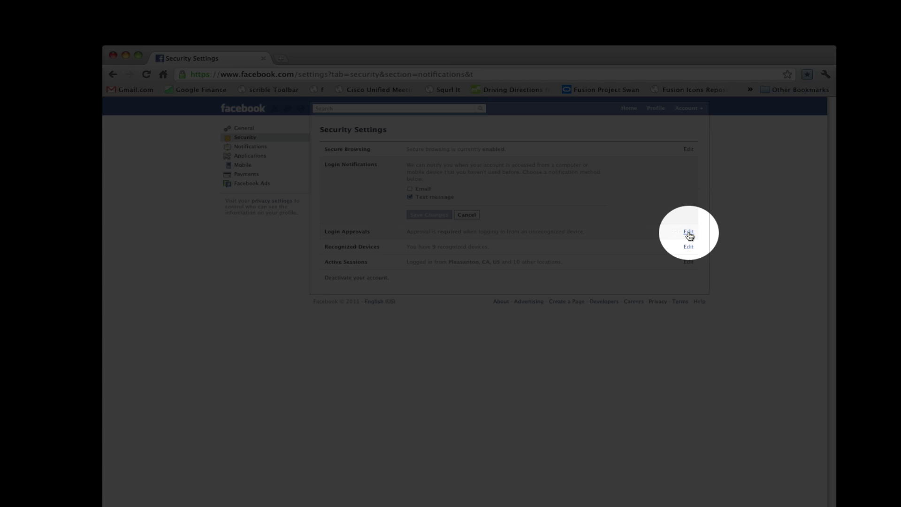
- Open Login Approvals to require a security code for unrecognized devices
{"action": "left_click", "coordinate": [689, 234]}
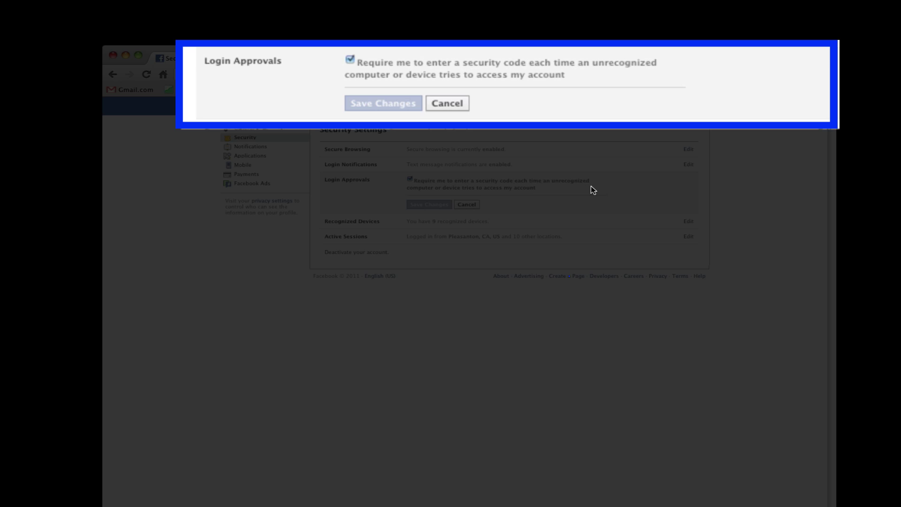
{"action": "mouse_move", "coordinate": [494, 246]}
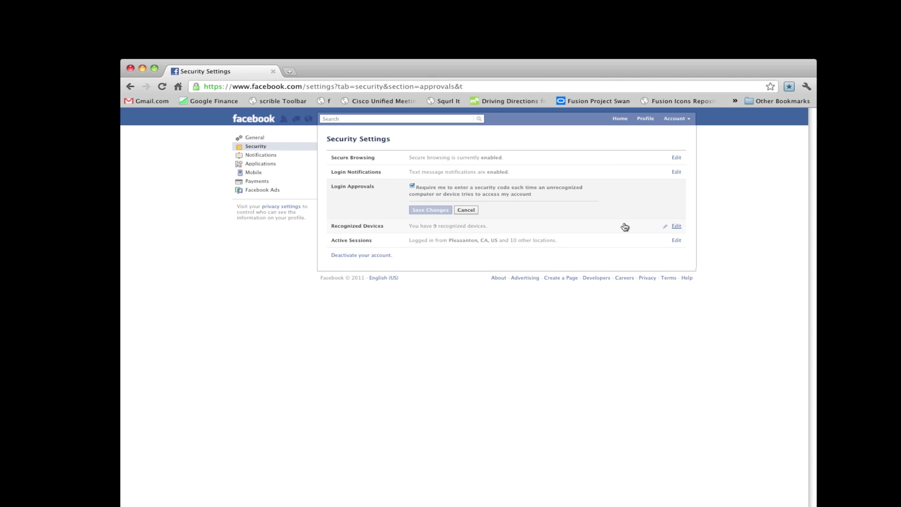
- Expand Recognized Devices to see trusted devices and their dates
{"action": "left_click", "coordinate": [677, 227]}
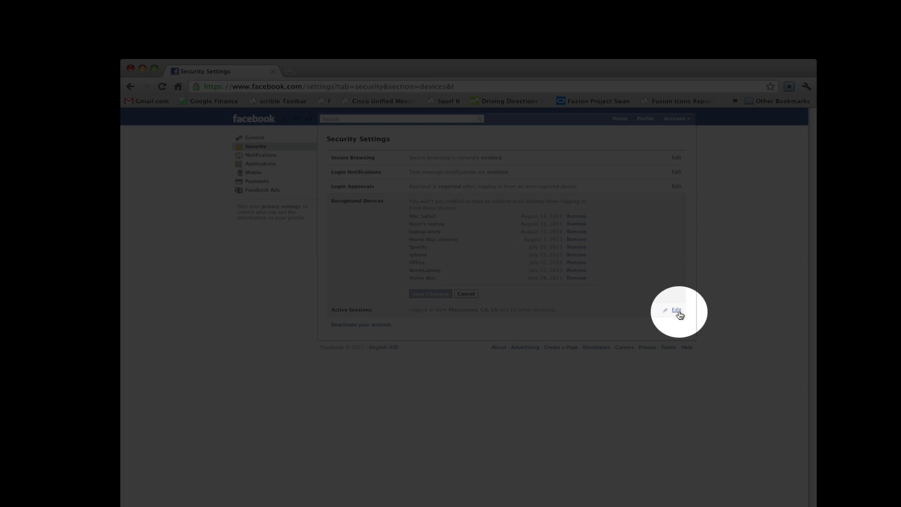
- Expand Active Sessions to review the current Home Mac session and earlier logins
{"action": "left_click", "coordinate": [676, 311]}
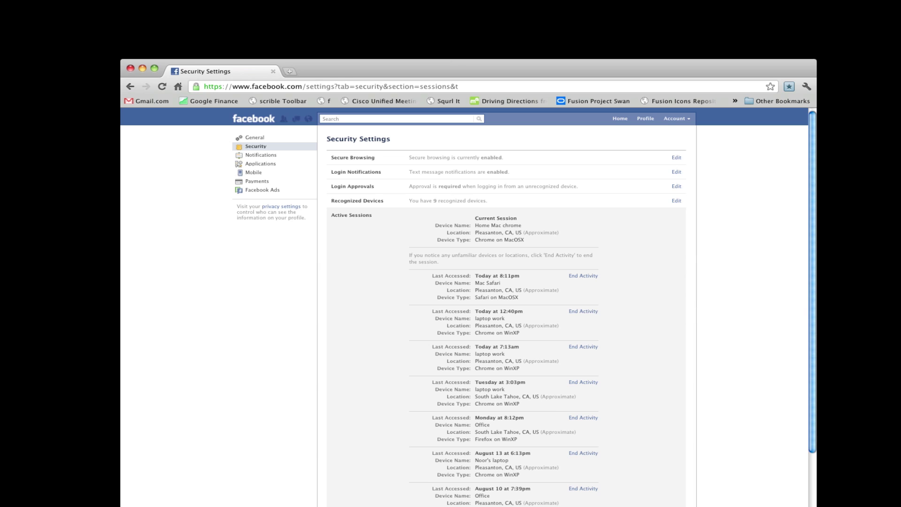
{"action": "scroll", "coordinate": [504, 317], "scroll_direction": "down", "scroll_amount": 4}
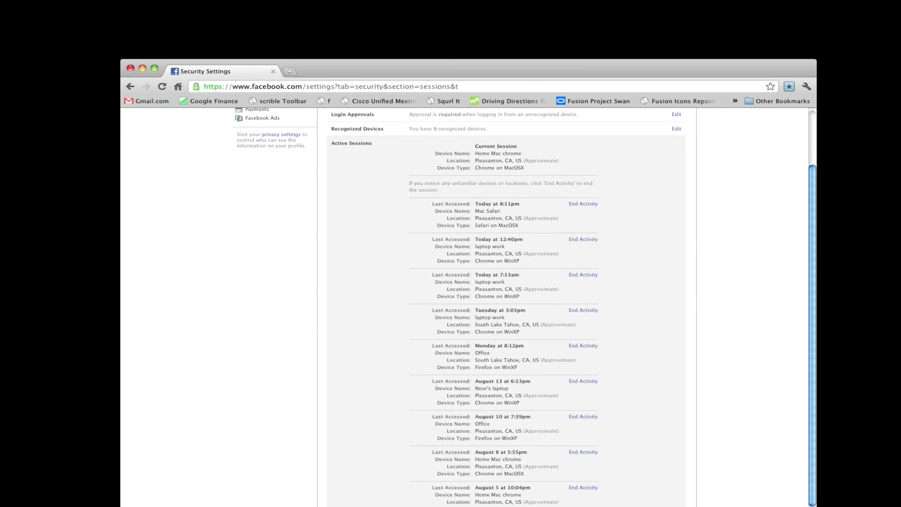